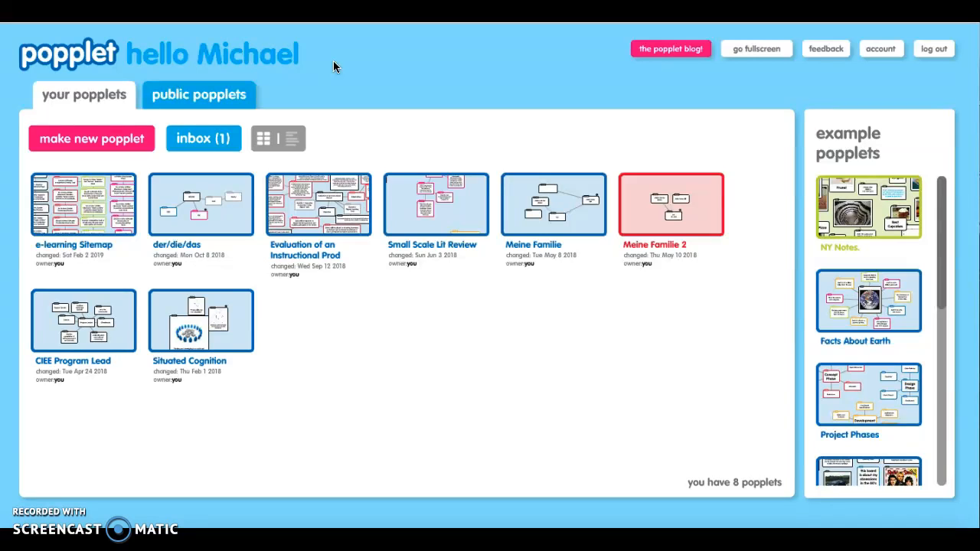
# - Create a new popplet named Example
pyautogui.click(86, 142)
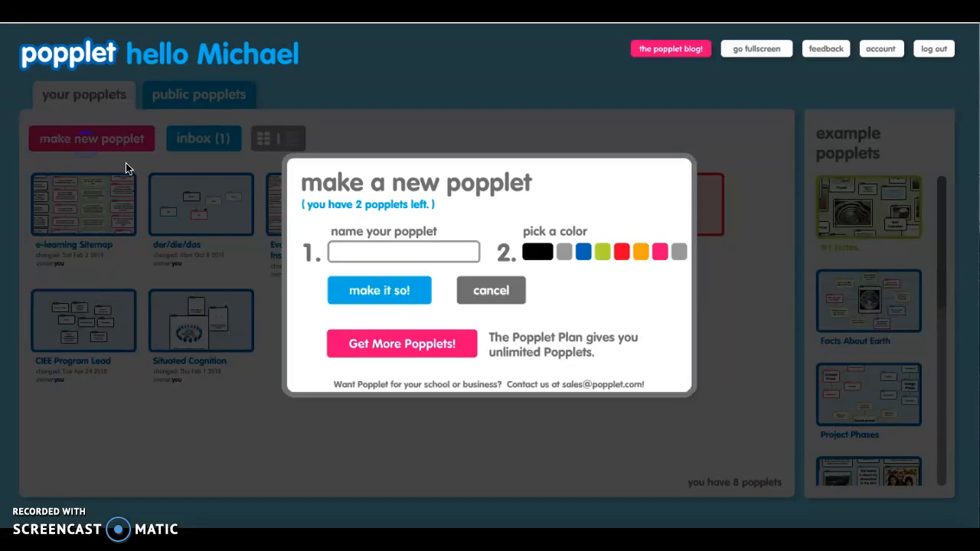
pyautogui.click(367, 250)
pyautogui.write('Example')
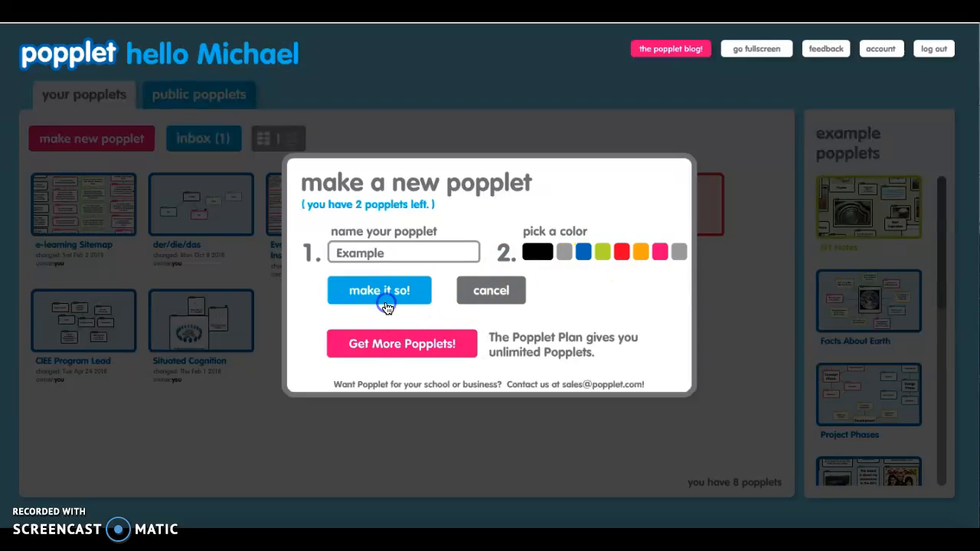
pyautogui.click(385, 292)
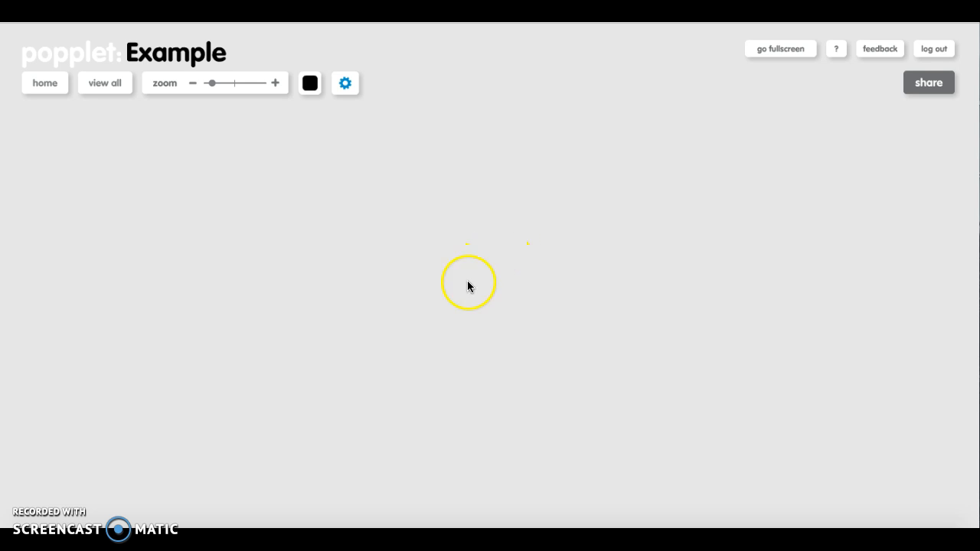
# - Add a popple near the centre of the empty canvas and give it a blue border
pyautogui.doubleClick(518, 280)
pyautogui.click(441, 351)
pyautogui.click(436, 387)
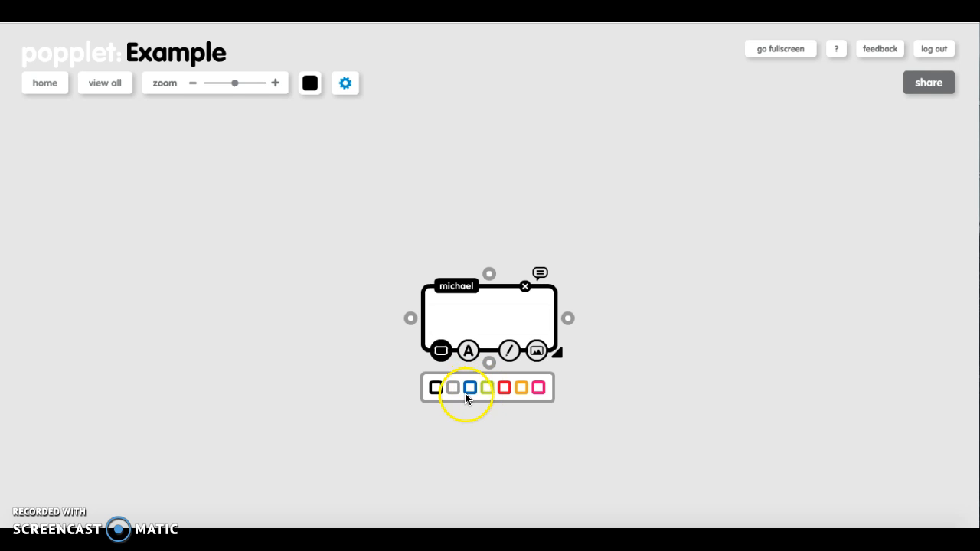
pyautogui.click(507, 387)
pyautogui.click(475, 387)
# - Enter the text "Example" in the blue popple
pyautogui.click(468, 349)
pyautogui.click(491, 320)
pyautogui.write('Example')
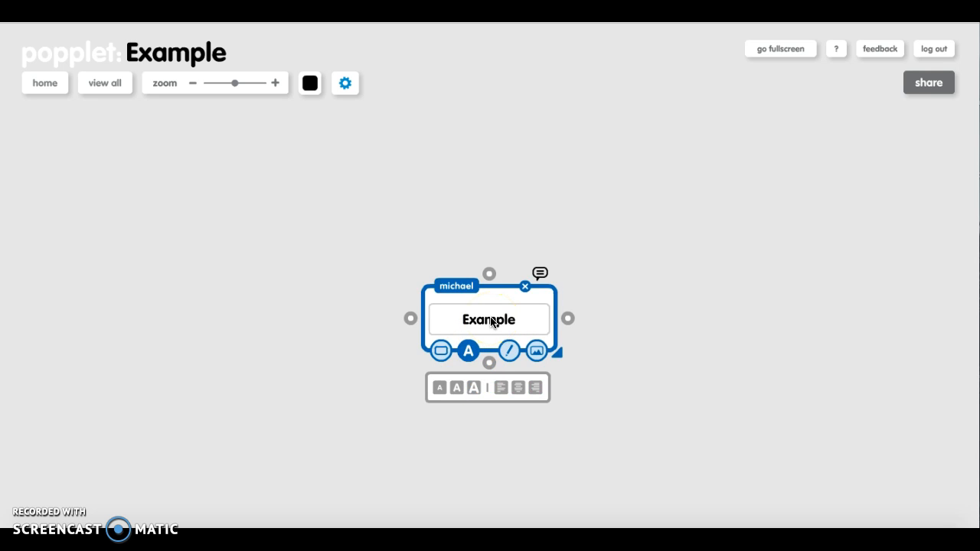
# - Add the image german.png from the computer's Desktop folder Popplet to the blue Example popple
pyautogui.click(536, 350)
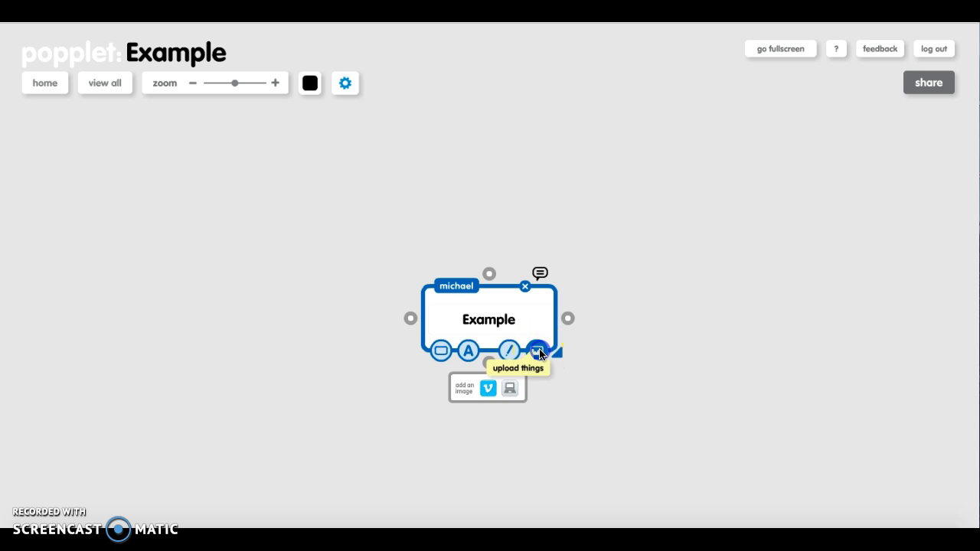
pyautogui.click(517, 384)
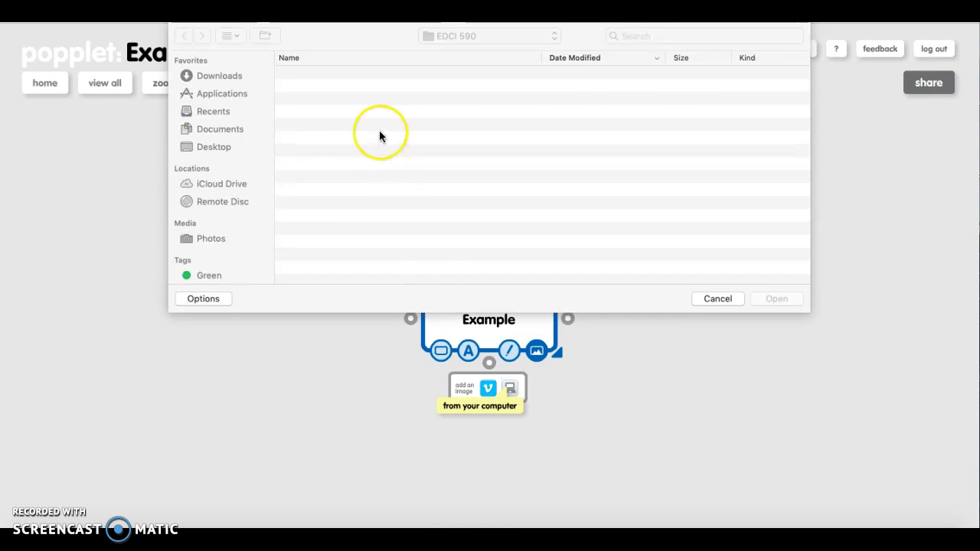
pyautogui.click(212, 146)
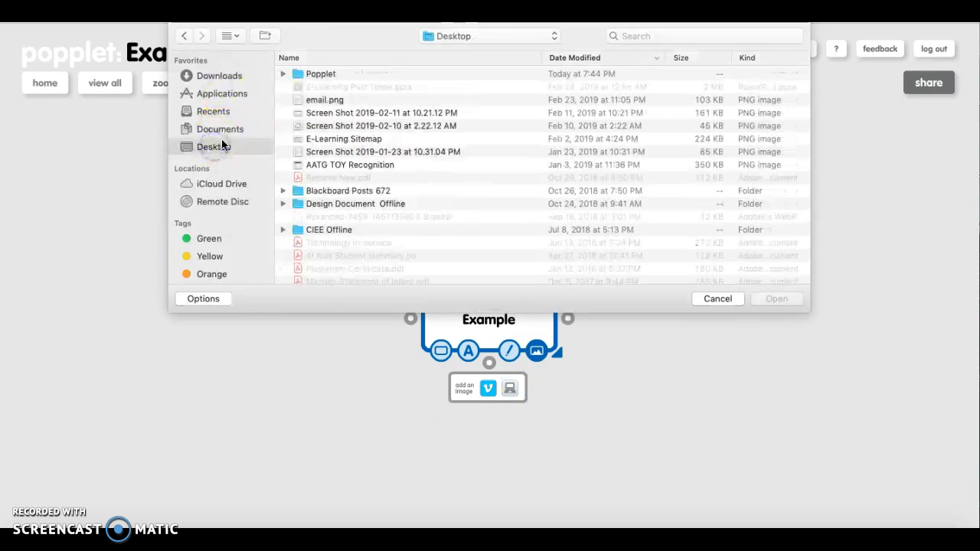
pyautogui.doubleClick(320, 74)
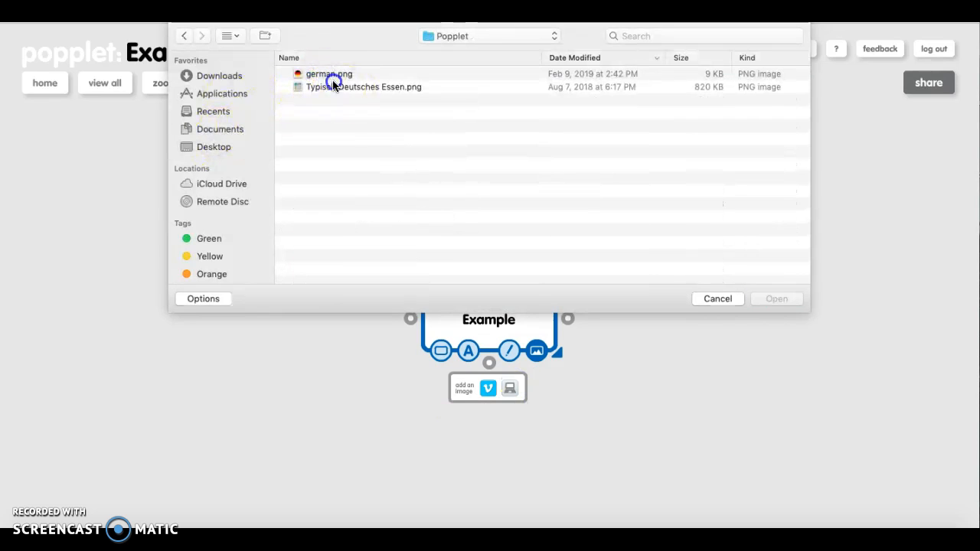
pyautogui.click(333, 86)
pyautogui.click(332, 74)
pyautogui.click(768, 303)
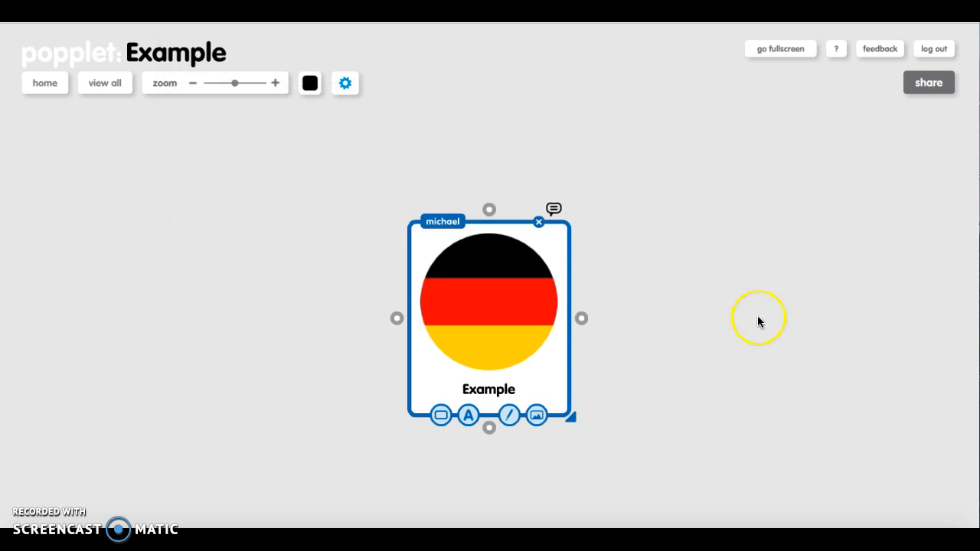
# - Add a second popple to the right of the flag popple and link the two together
pyautogui.doubleClick(715, 276)
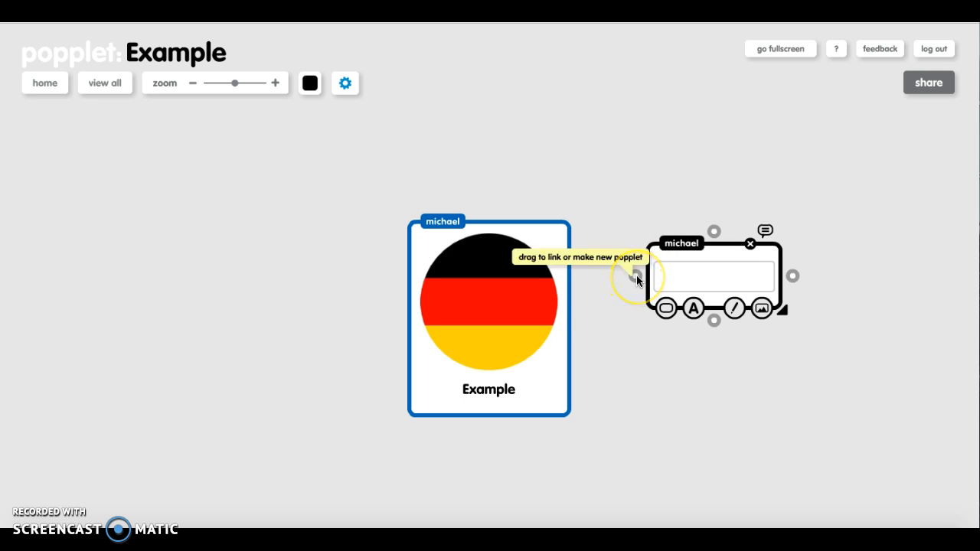
pyautogui.click(636, 277)
pyautogui.moveTo(637, 279); pyautogui.dragTo(532, 315)
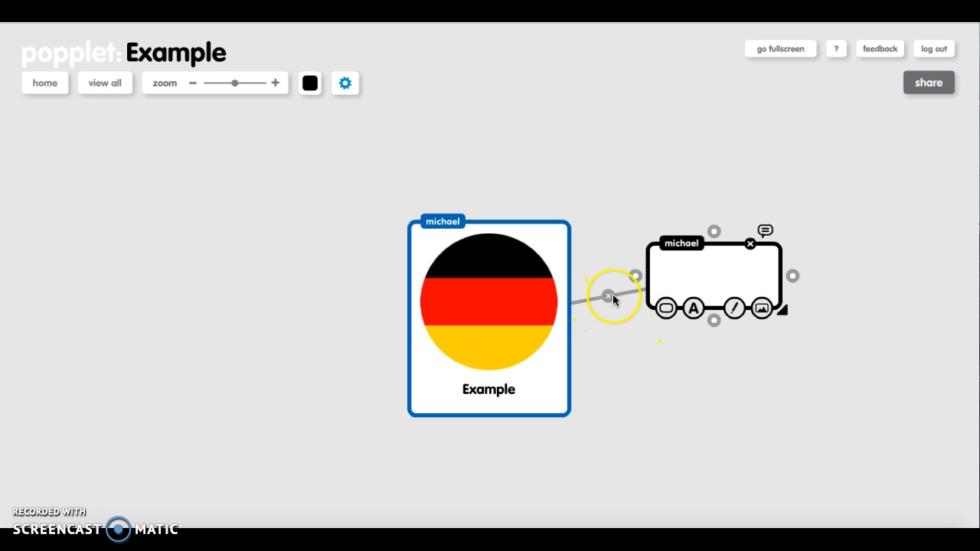
# - Draw a black smiley face with two eyes and a curved mouth inside the second popple
pyautogui.click(735, 311)
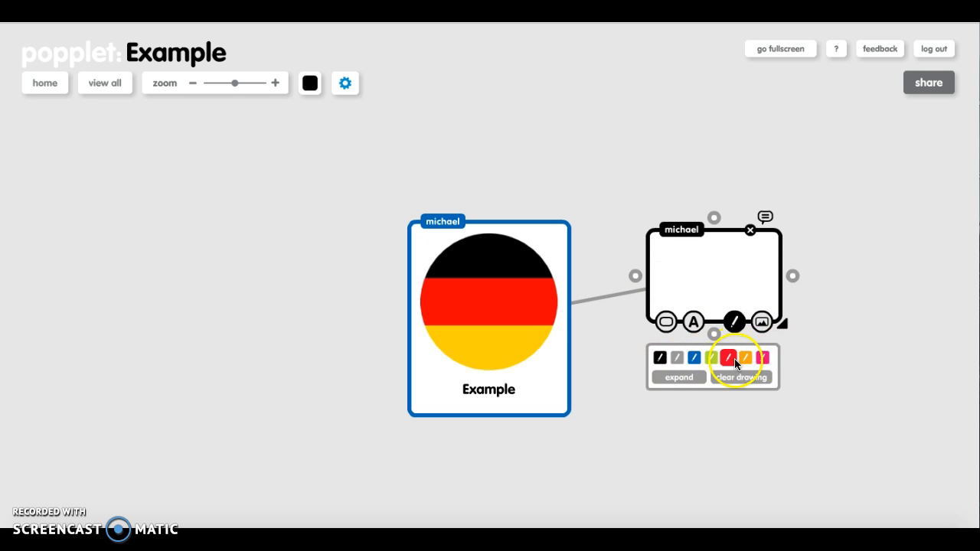
pyautogui.moveTo(686, 252)
pyautogui.mouseDown()
pyautogui.moveTo(672, 261)
pyautogui.moveTo(692, 265)
pyautogui.moveTo(684, 253)
pyautogui.mouseUp()
pyautogui.moveTo(734, 258)
pyautogui.mouseDown()
pyautogui.moveTo(725, 256)
pyautogui.moveTo(745, 270)
pyautogui.moveTo(732, 258)
pyautogui.mouseUp()
pyautogui.moveTo(680, 282); pyautogui.dragTo(725, 287)
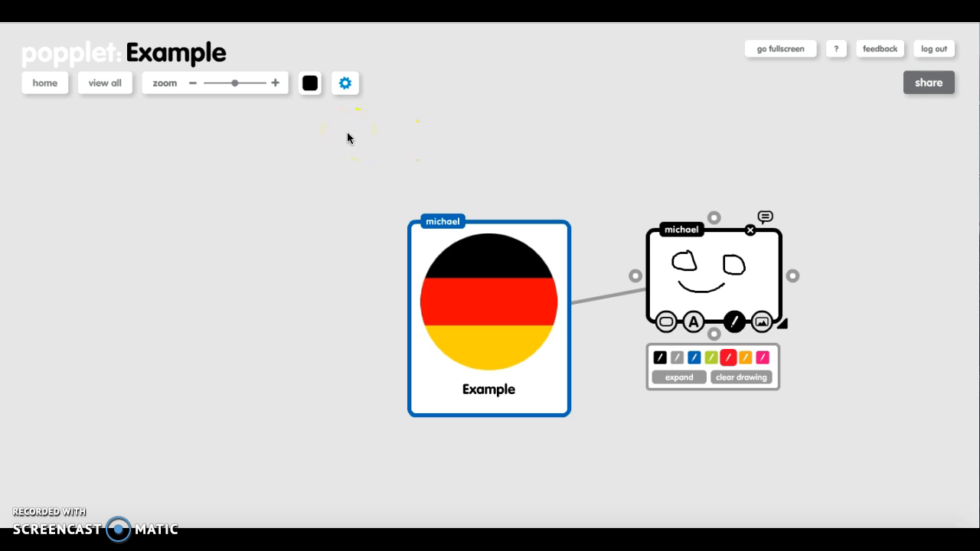
# - Examine the export formats and the sharing options available for the popplet
pyautogui.click(345, 83)
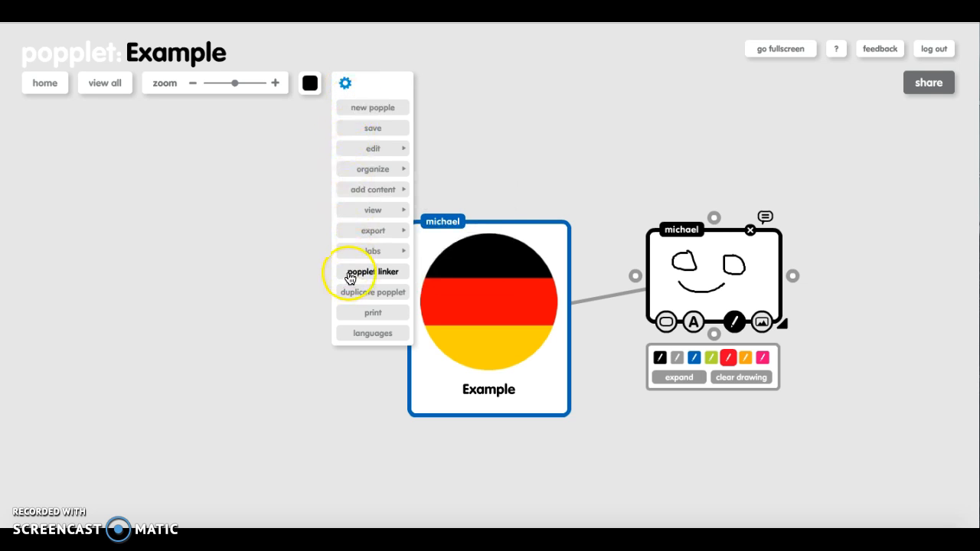
pyautogui.moveTo(357, 234)
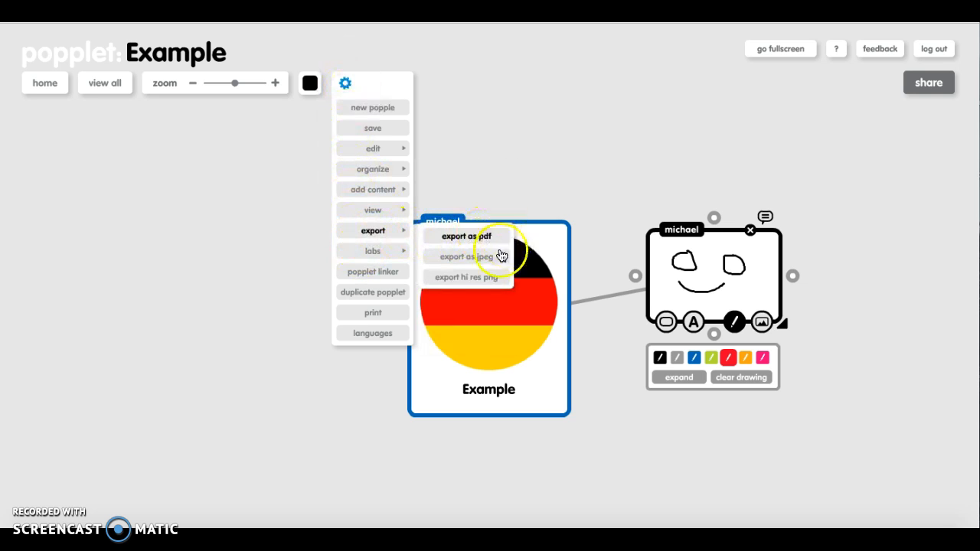
pyautogui.click(691, 161)
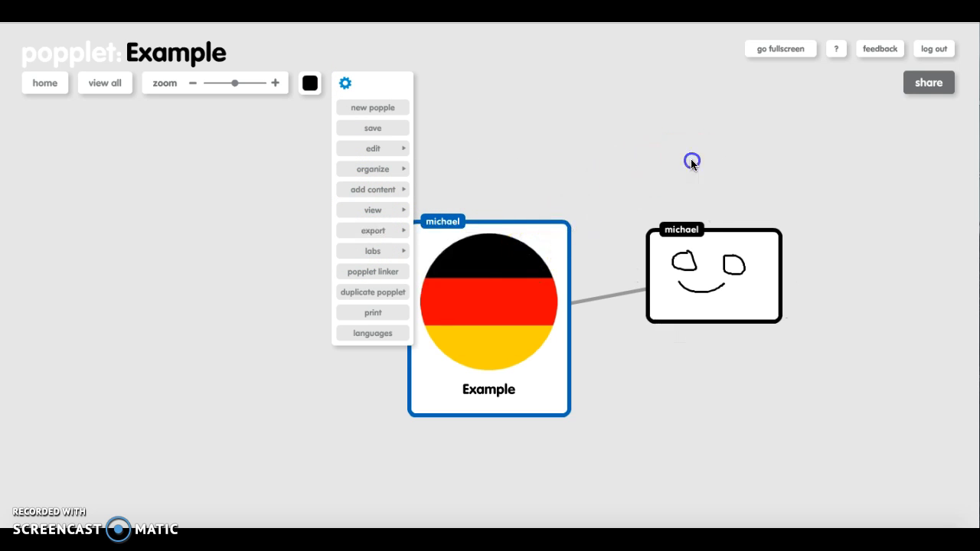
pyautogui.click(942, 84)
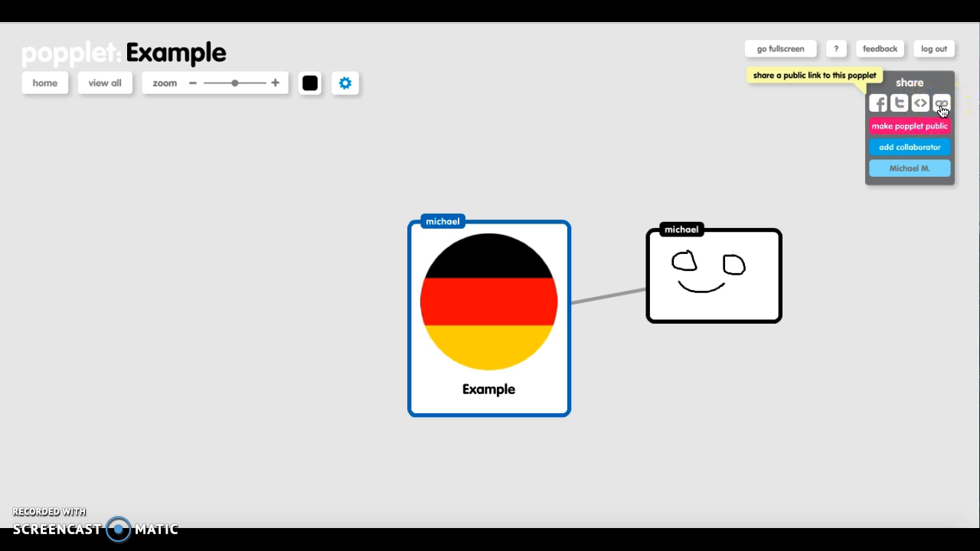
pyautogui.click(808, 113)
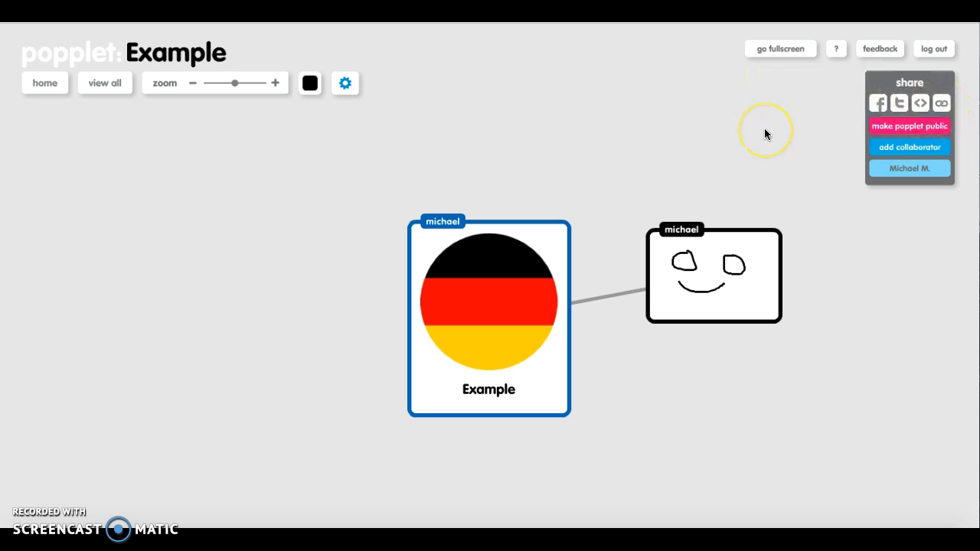